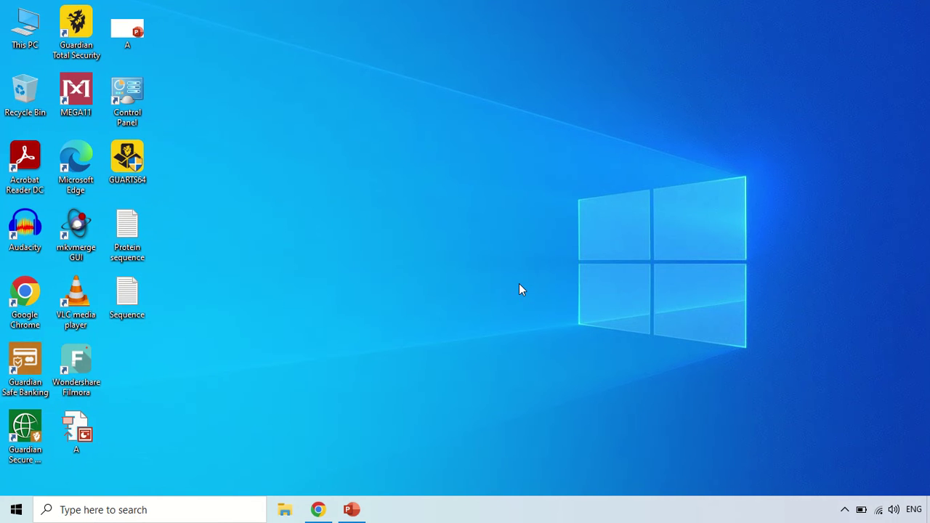
# - Search Google in Chrome for 'zinc database' using the autocomplete suggestion
pyautogui.click(318, 509)
pyautogui.click(393, 189)
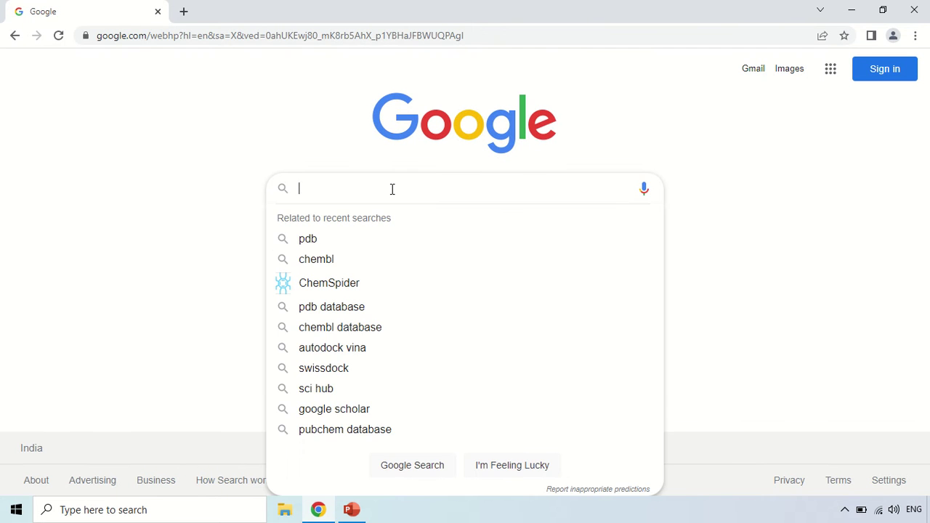
pyautogui.write('zinc')
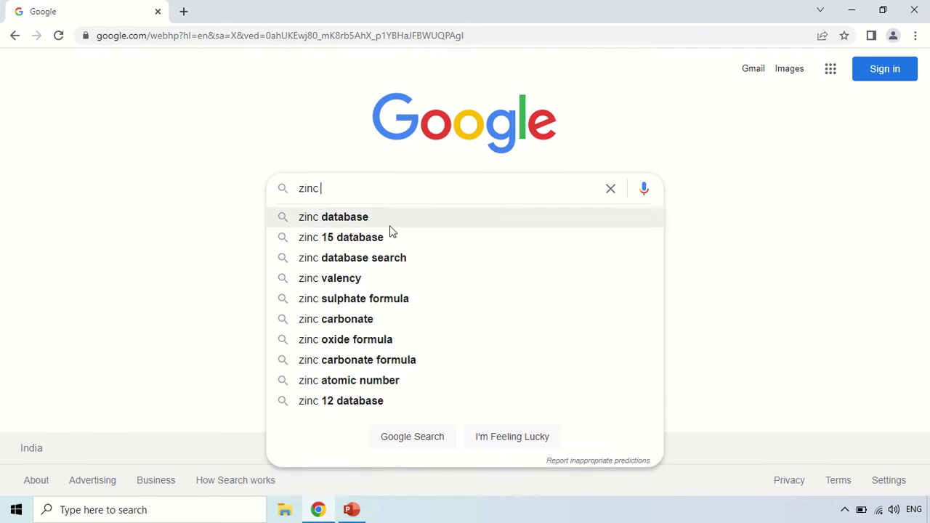
pyautogui.click(378, 225)
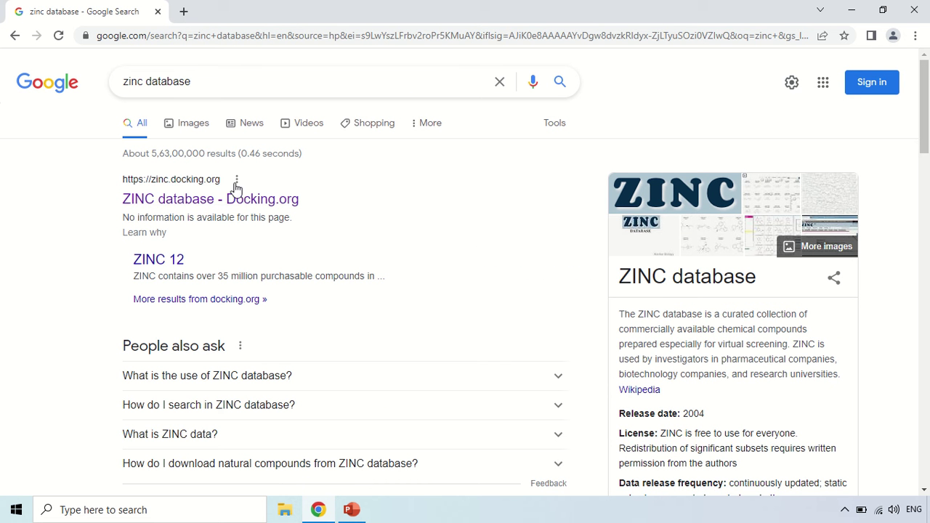
# - Open the ZINC database result at zinc.docking.org and scroll through its home page
pyautogui.click(199, 206)
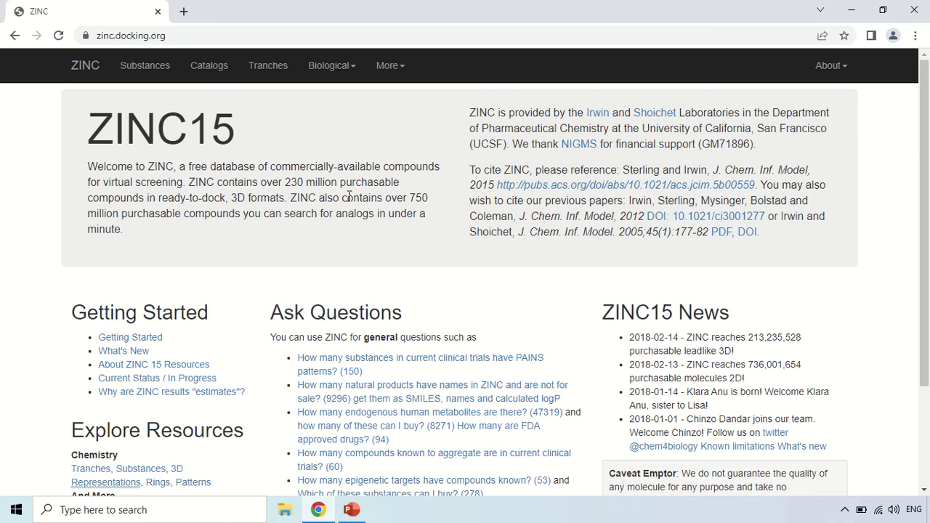
pyautogui.scroll(-1, 349, 196)
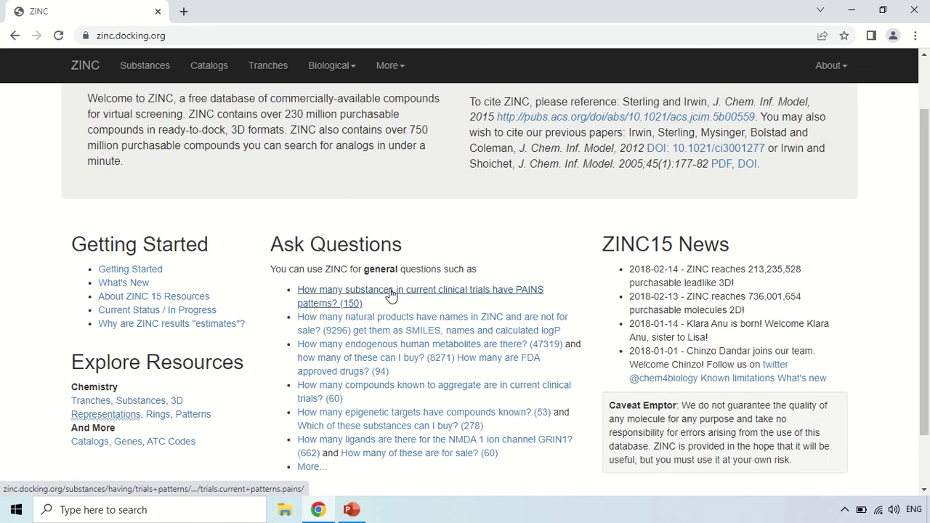
pyautogui.scroll(-1, 392, 291)
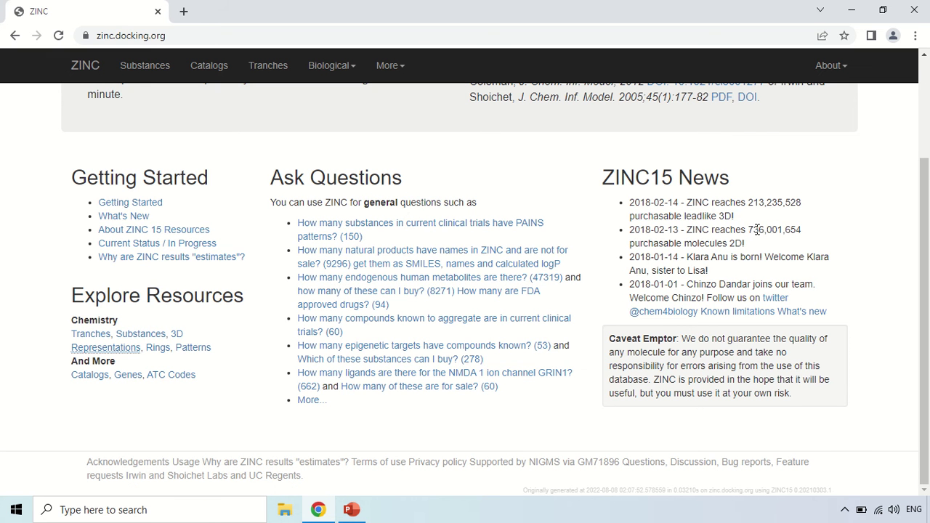
pyautogui.scroll(2, 757, 231)
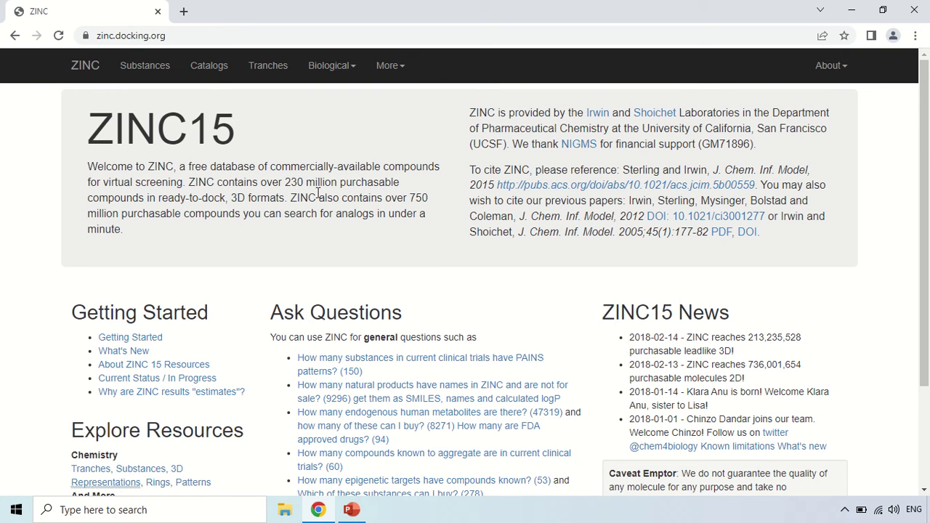
# - Highlight the welcome-text phrases on 230 million compounds, 750 million purchasable compounds and 'under a minute', clearing each
pyautogui.moveTo(261, 183); pyautogui.dragTo(226, 195)
pyautogui.click(287, 212)
pyautogui.moveTo(385, 198); pyautogui.dragTo(258, 215)
pyautogui.click(296, 220)
pyautogui.moveTo(391, 218); pyautogui.dragTo(397, 234)
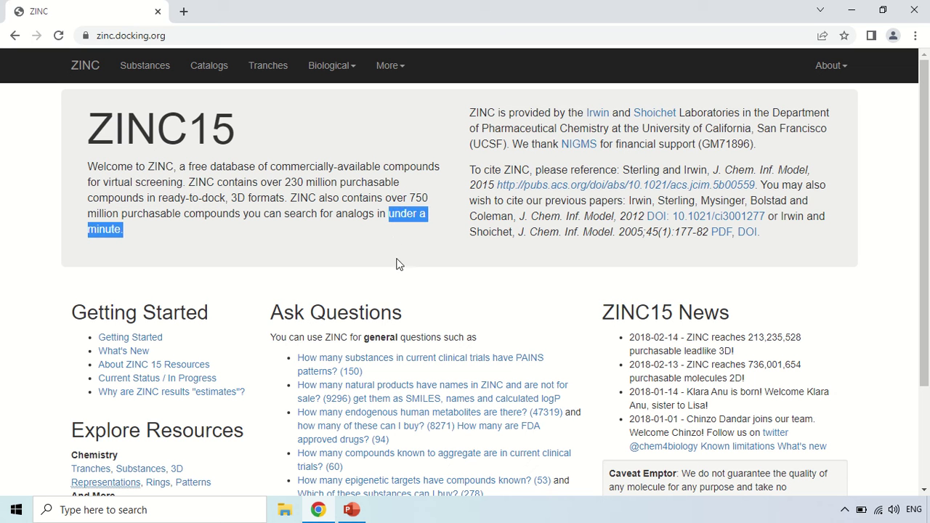
pyautogui.click(445, 240)
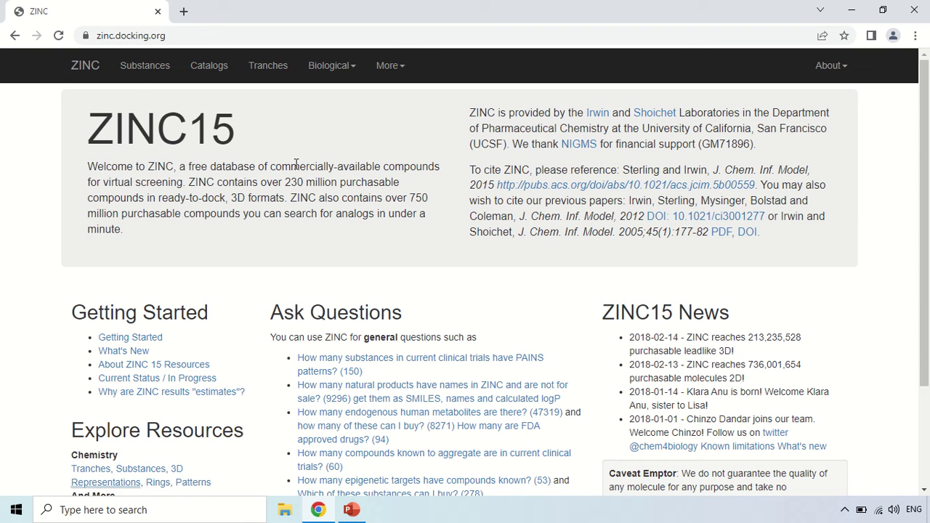
# - Go to the Substances search page and look over its layout
pyautogui.click(145, 72)
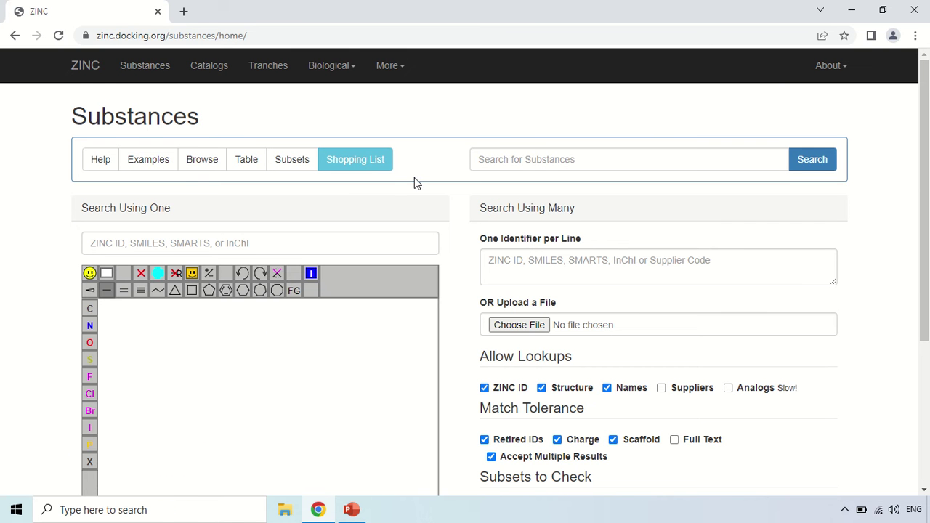
pyautogui.scroll(-1, 414, 180)
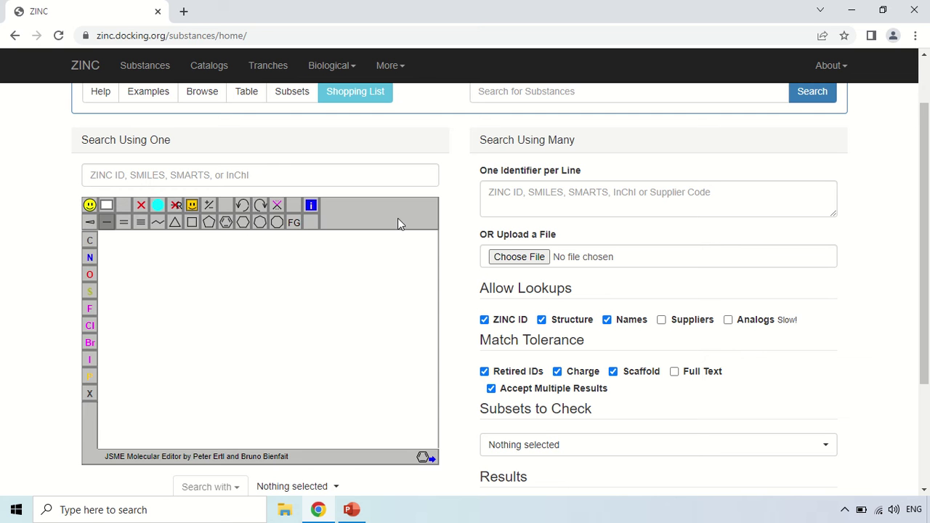
pyautogui.scroll(1, 409, 219)
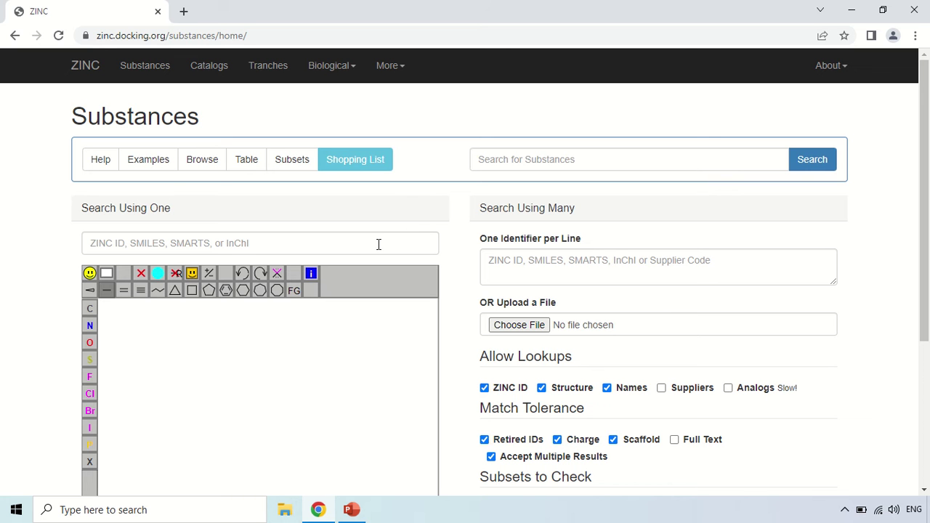
# - Fill 'aspirin' into the Search Using One box from the autofill suggestion
pyautogui.click(227, 241)
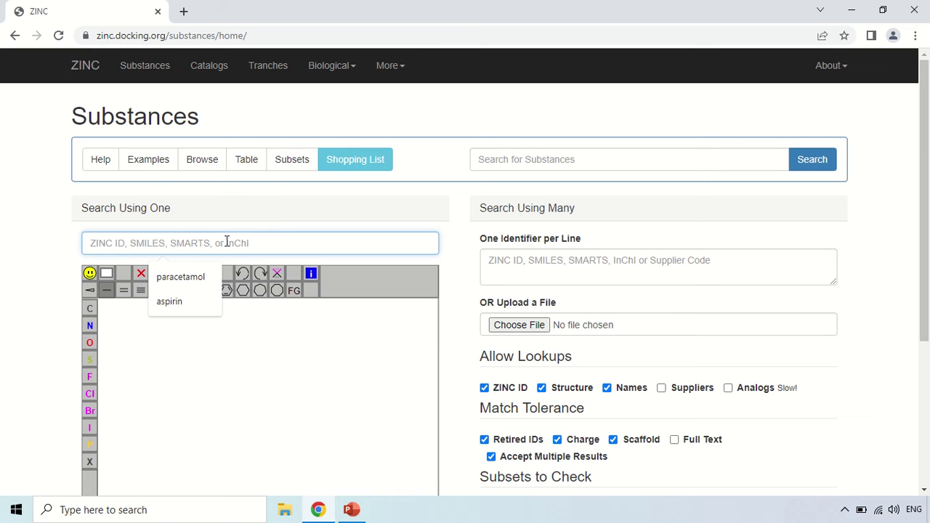
pyautogui.write('a')
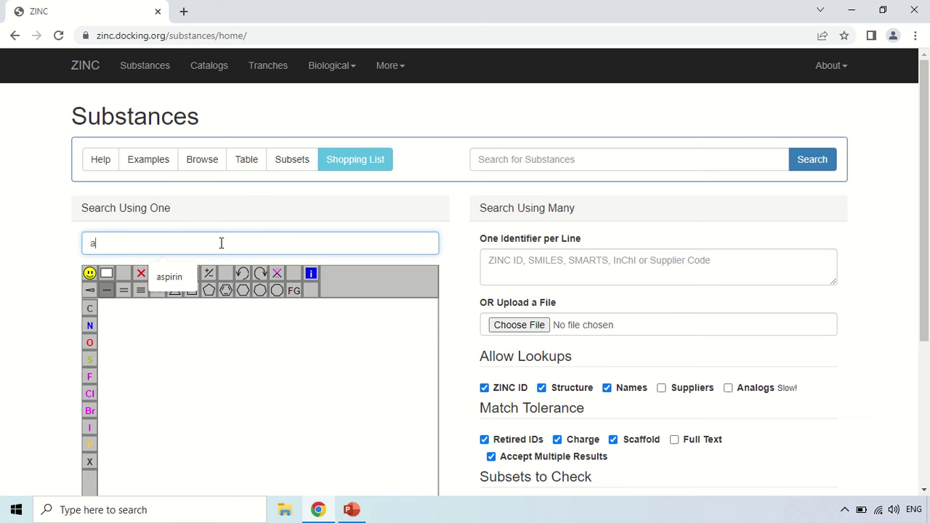
pyautogui.click(167, 277)
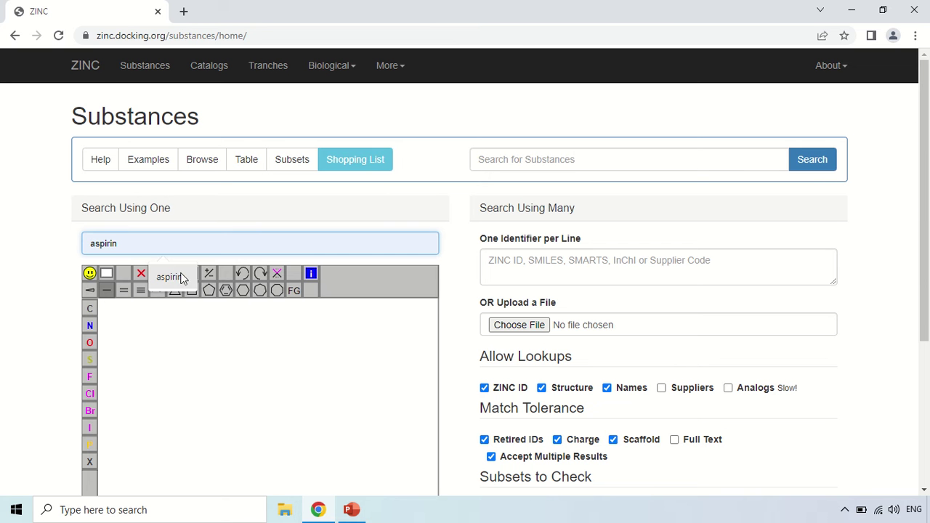
# - Draw aspirin's structure and run a Default search to reach the ZINC53 (Aspirin) page
pyautogui.click(172, 279)
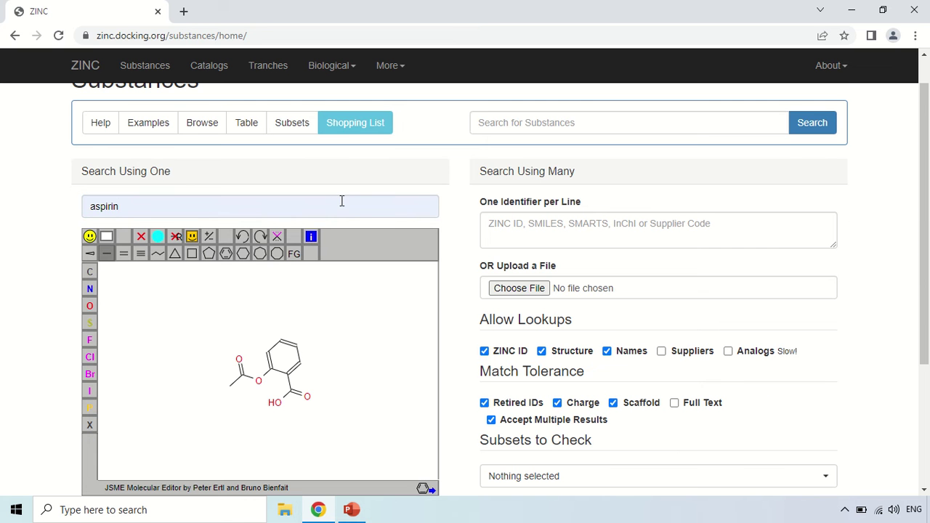
pyautogui.scroll(-1, 341, 200)
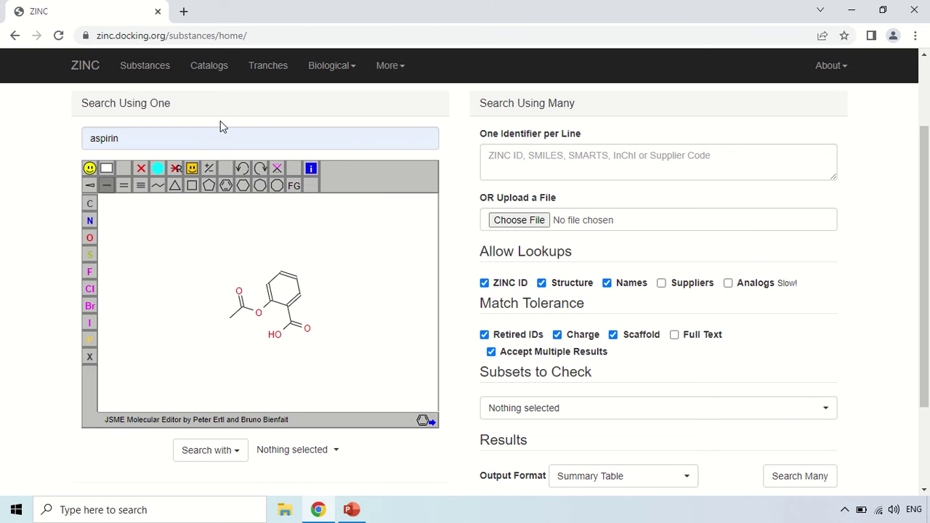
pyautogui.scroll(-3, 252, 282)
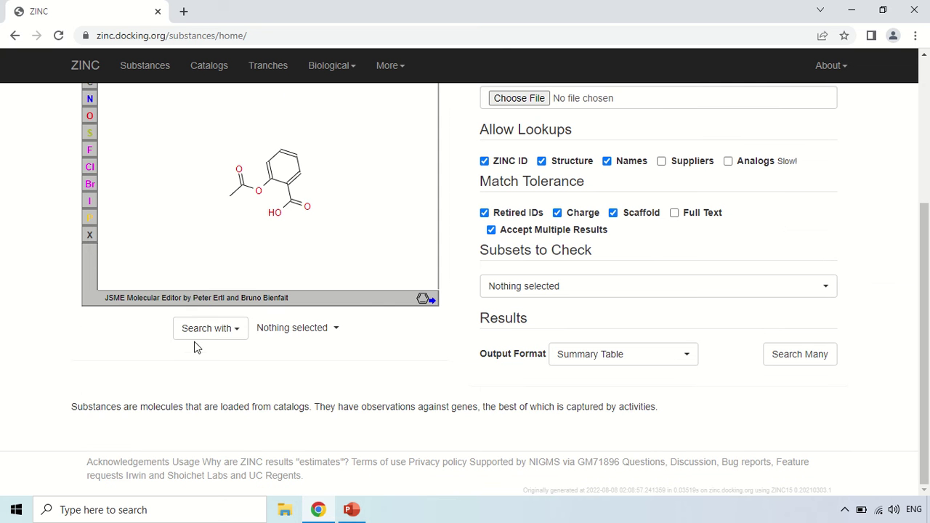
pyautogui.click(237, 331)
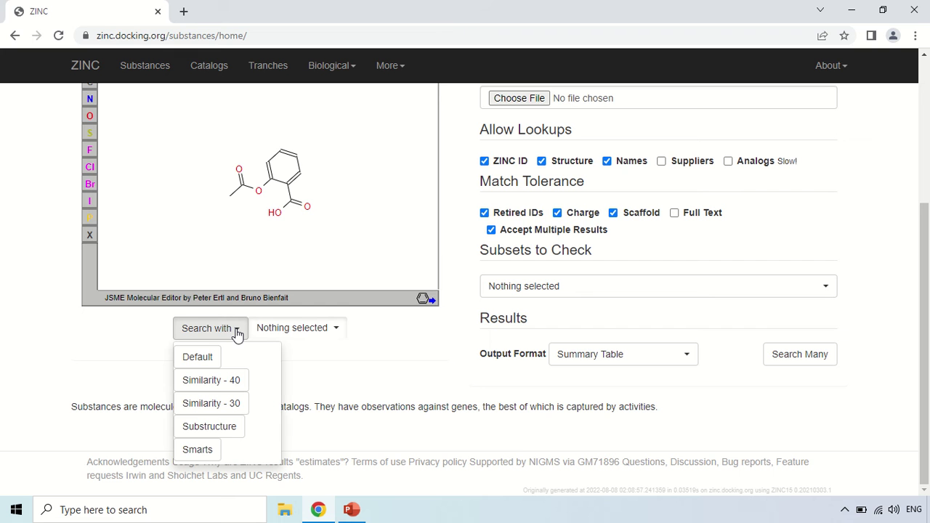
pyautogui.click(197, 360)
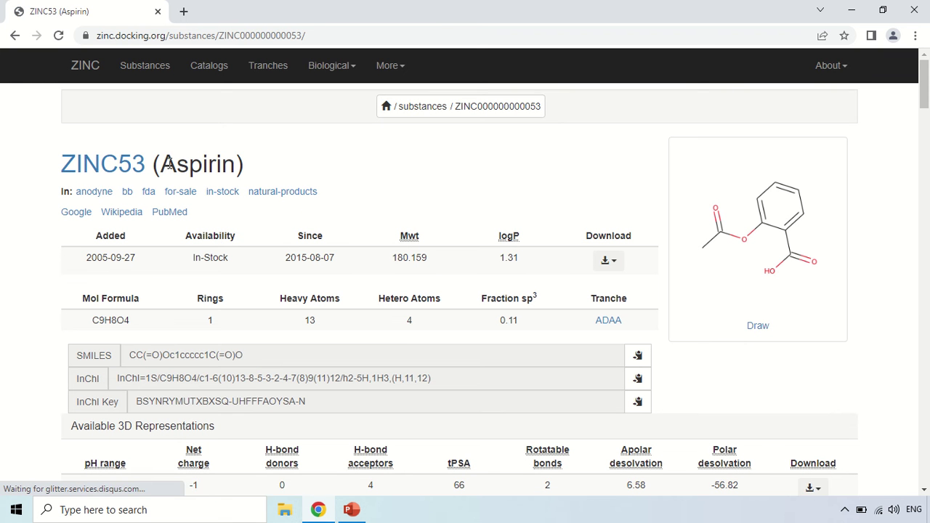
pyautogui.moveTo(162, 164); pyautogui.dragTo(232, 167)
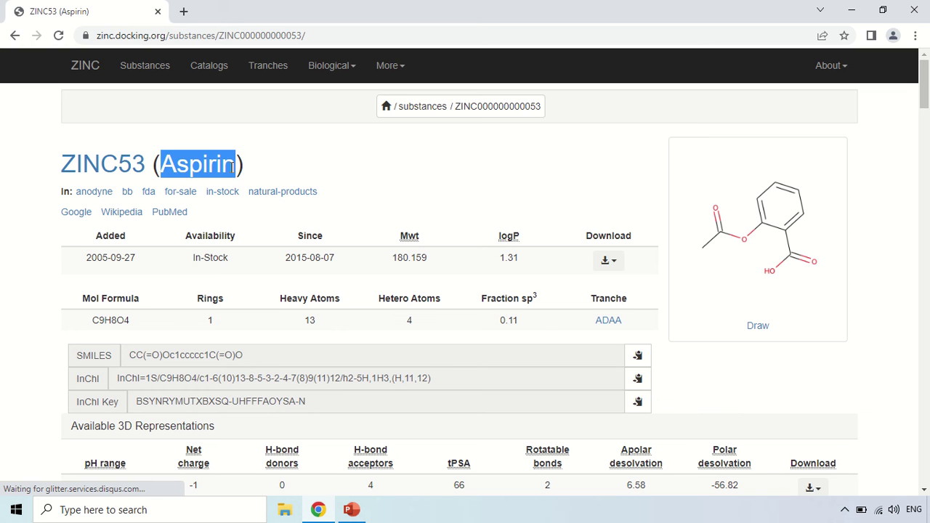
pyautogui.click(283, 164)
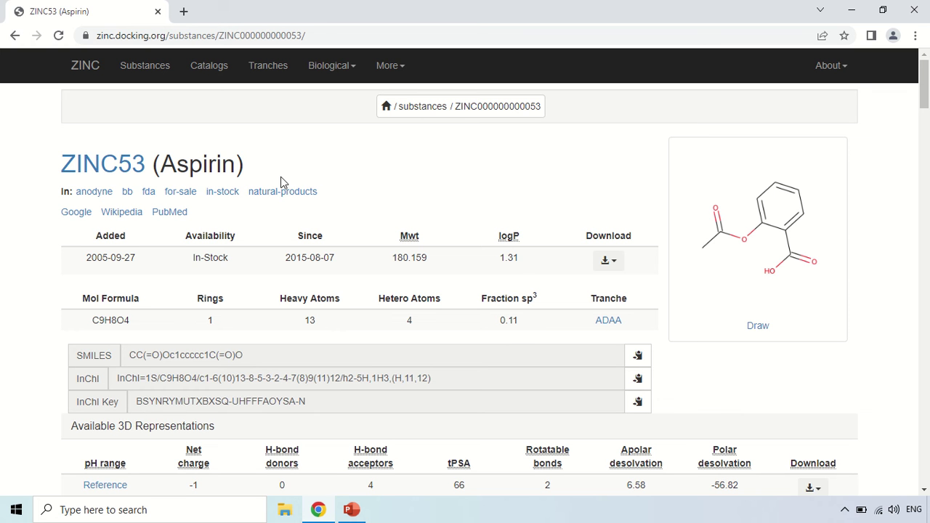
pyautogui.scroll(-1, 283, 182)
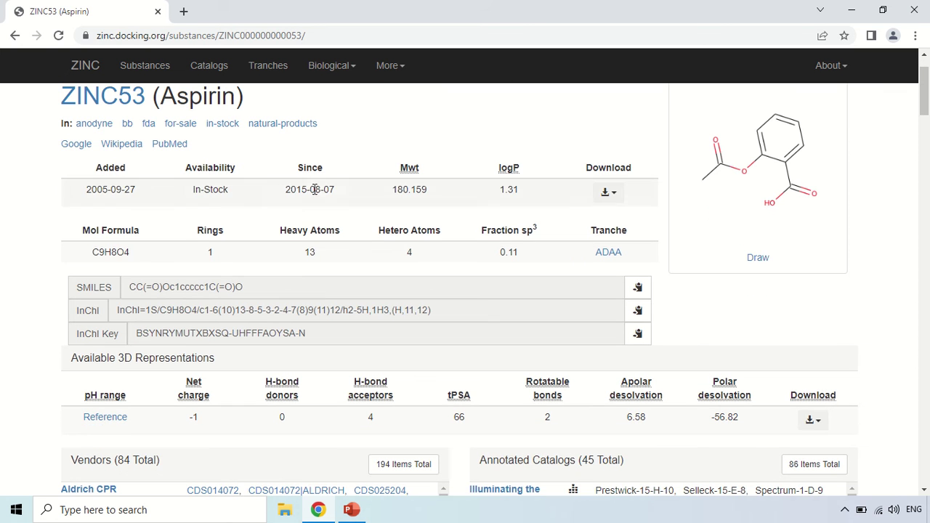
pyautogui.click(617, 201)
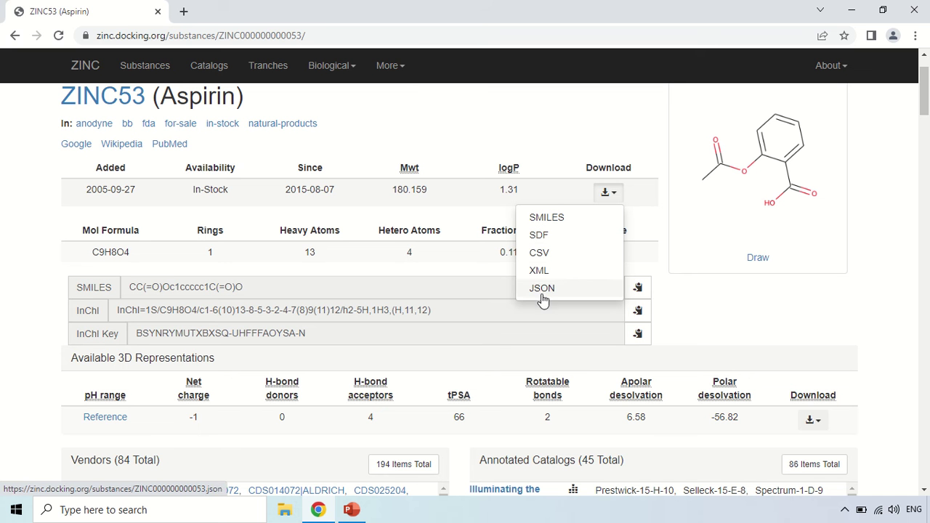
pyautogui.click(614, 193)
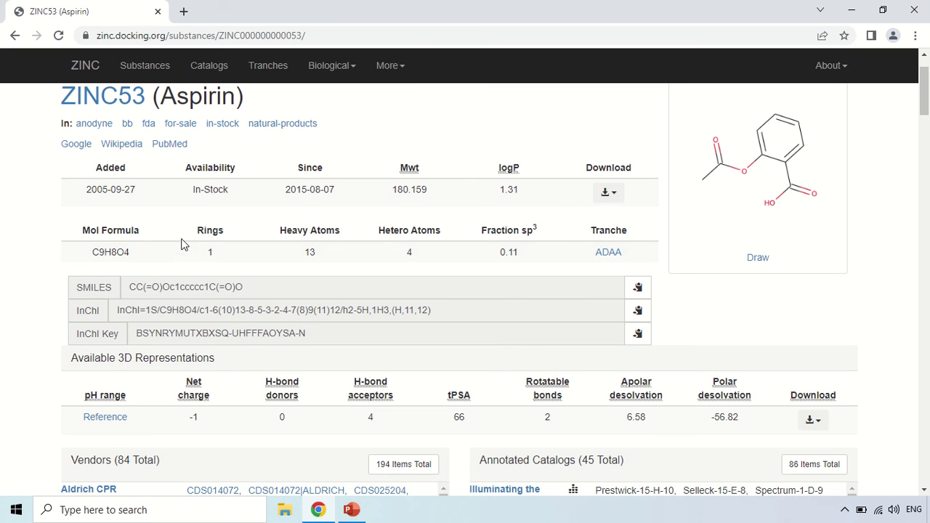
# - Scroll the ZINC53 page to the Vendors (84 total) and Annotated Catalogs (45 total) panels
pyautogui.scroll(-1, 139, 249)
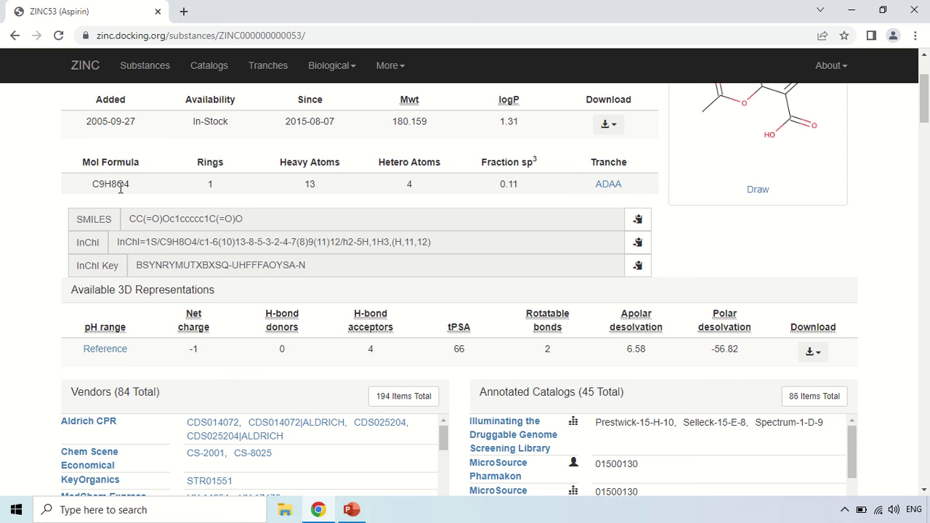
pyautogui.scroll(1, 408, 220)
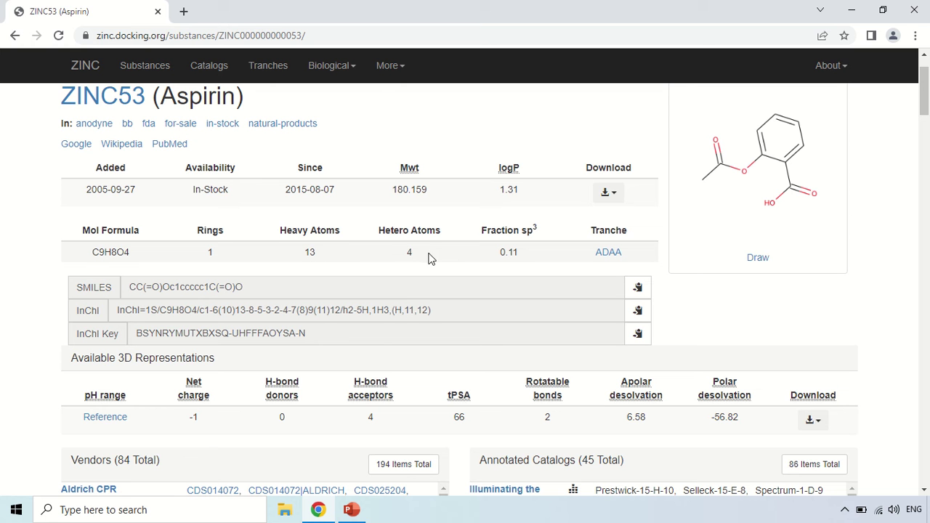
pyautogui.scroll(-1, 417, 258)
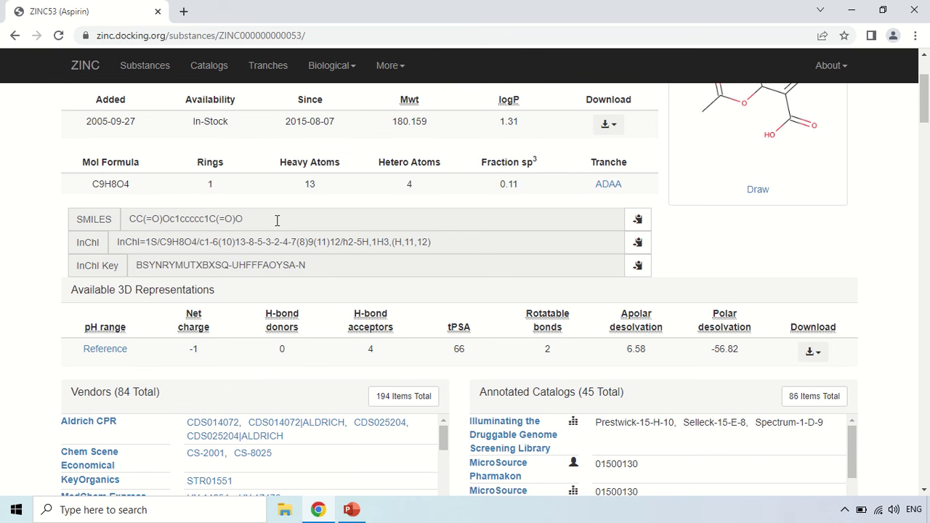
pyautogui.scroll(-3, 341, 212)
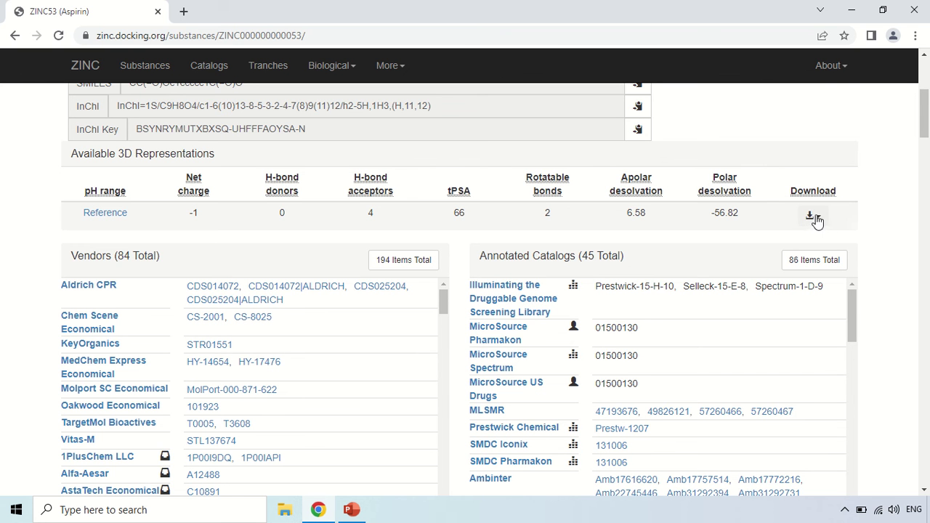
pyautogui.scroll(4, 436, 194)
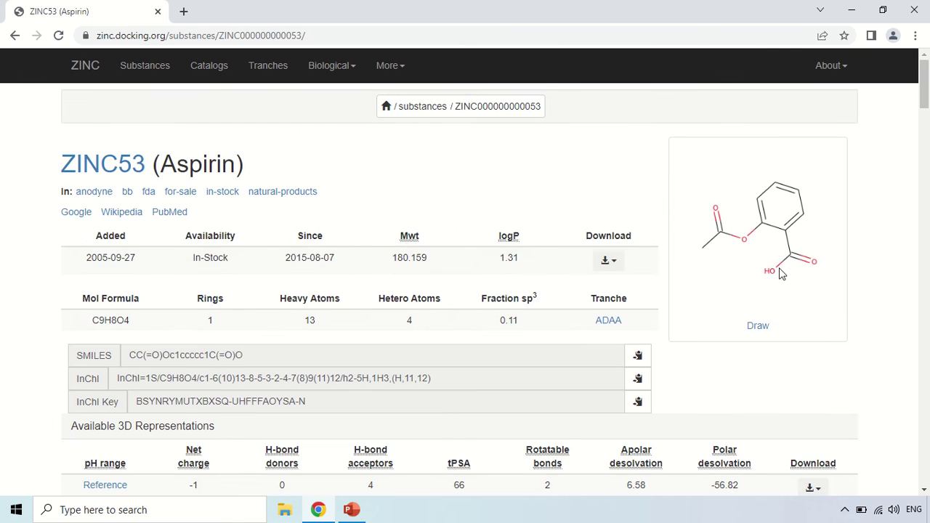
pyautogui.scroll(-3, 732, 209)
# - Scroll past Annotated Catalogs to the PTGS1/PTGS2 ChEMBL 20 activities and the SEA predictions table
pyautogui.scroll(-1, 581, 189)
pyautogui.scroll(-3, 578, 187)
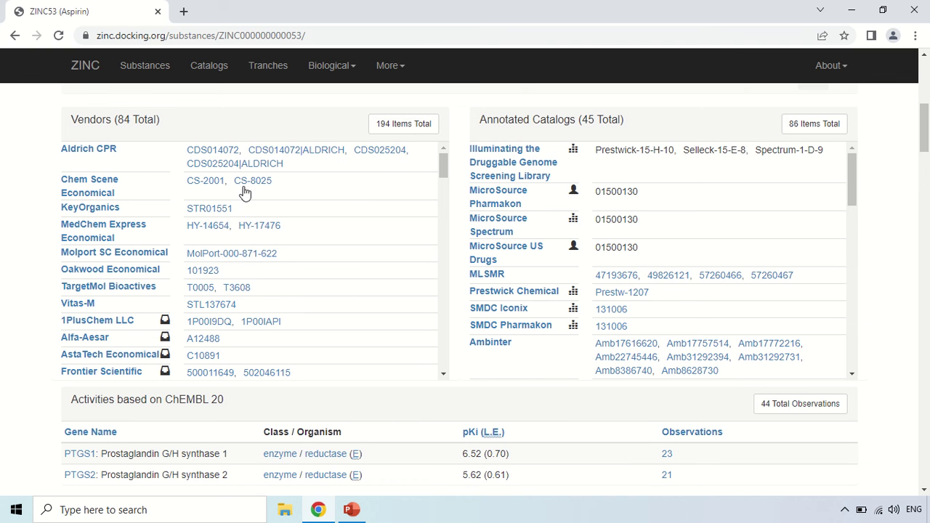
pyautogui.scroll(-1, 652, 177)
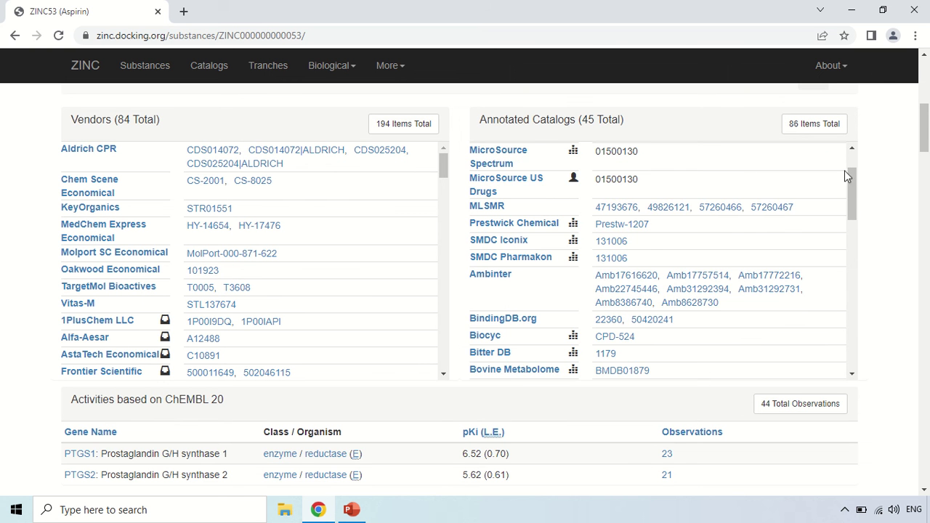
pyautogui.scroll(-2, 876, 176)
pyautogui.scroll(-2, 876, 176)
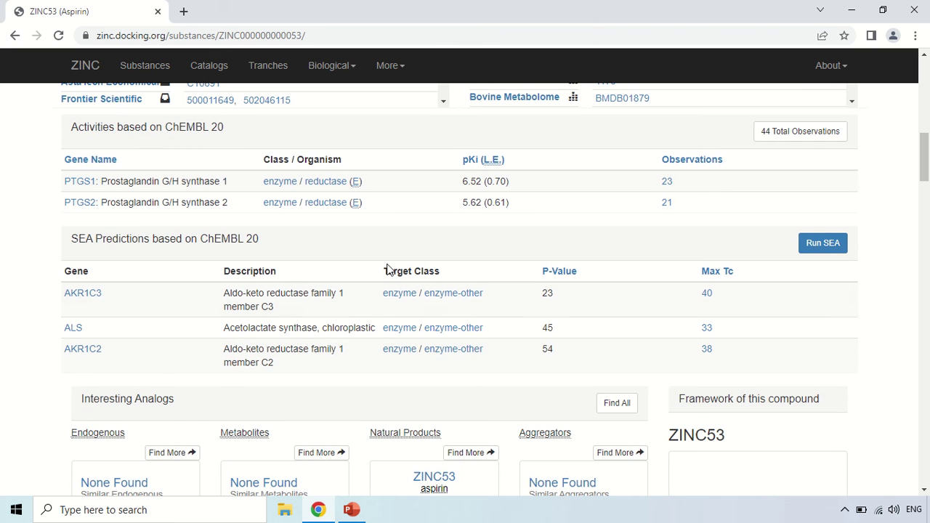
# - Scroll through Interesting Analogs, the benzene scaffold and Substance Rings down to Molecular Patterns
pyautogui.scroll(-1, 388, 268)
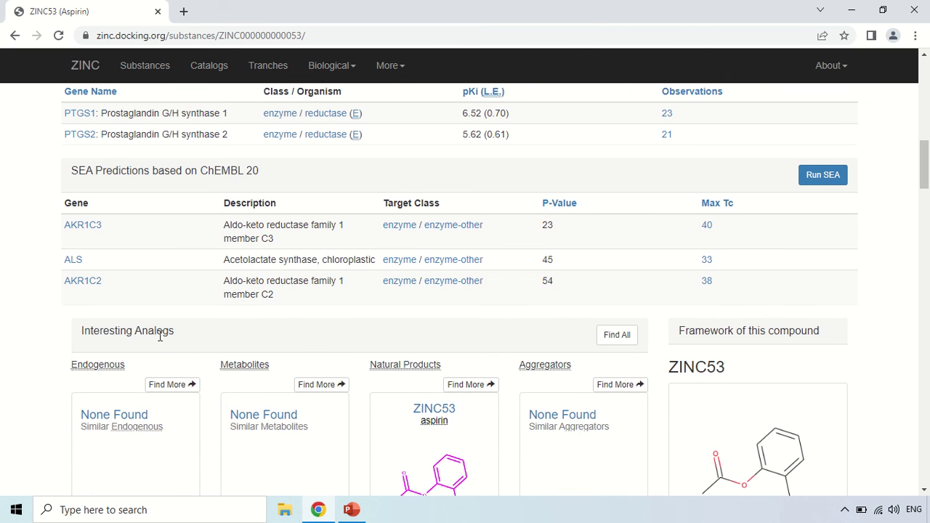
pyautogui.scroll(-2, 286, 342)
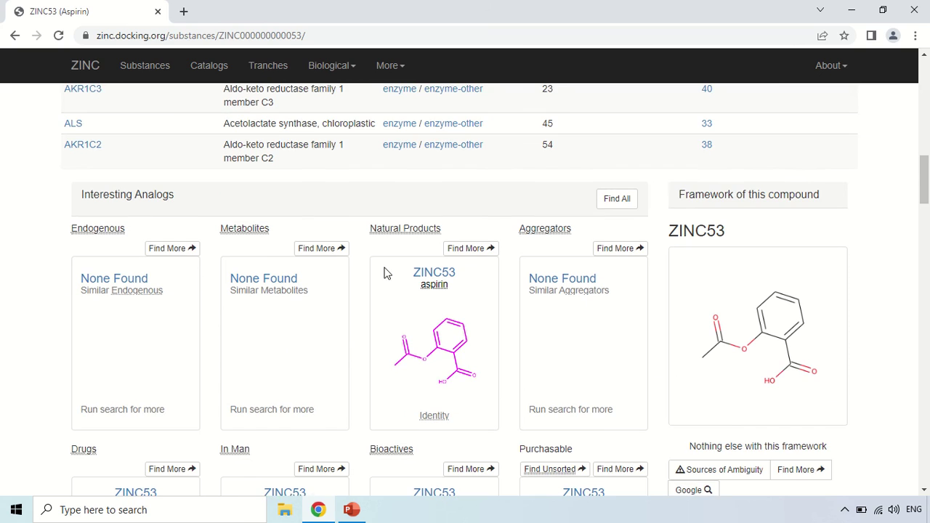
pyautogui.scroll(-3, 769, 300)
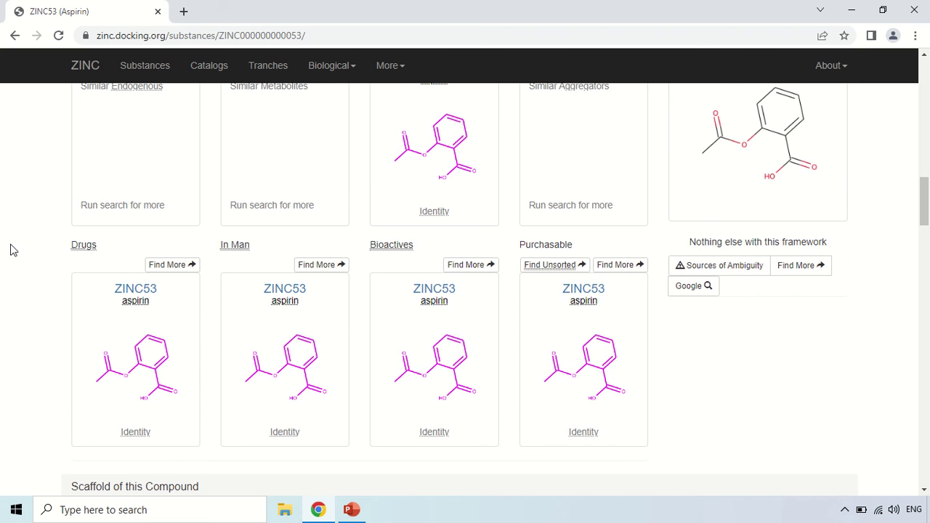
pyautogui.scroll(-2, 710, 304)
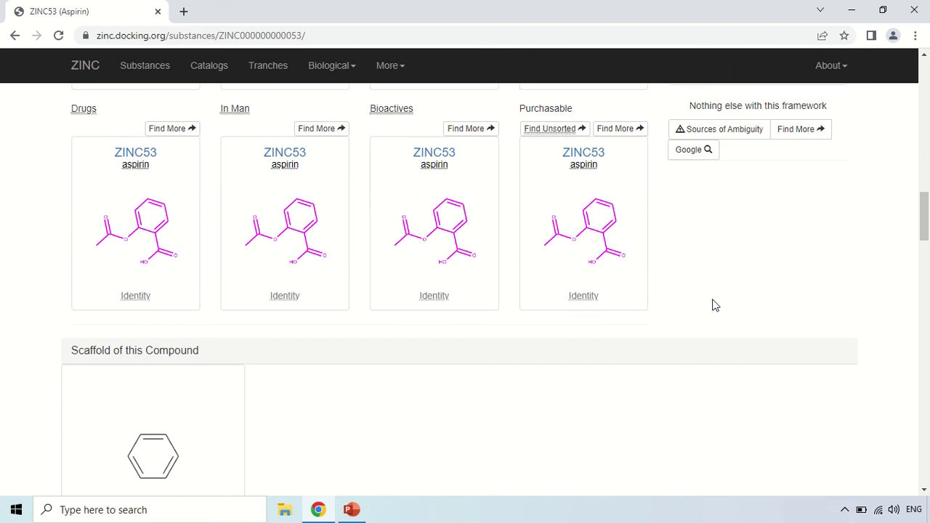
pyautogui.scroll(-1, 712, 304)
pyautogui.scroll(-2, 625, 301)
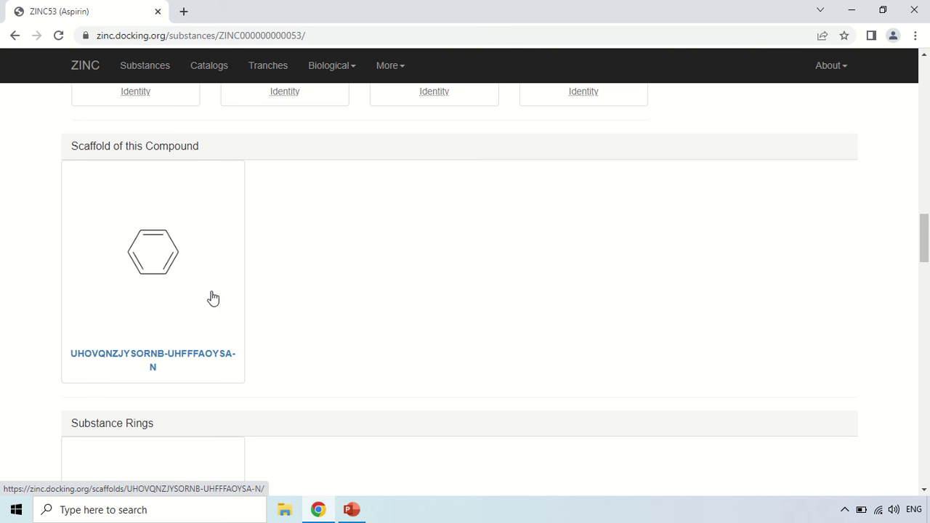
pyautogui.scroll(-2, 232, 244)
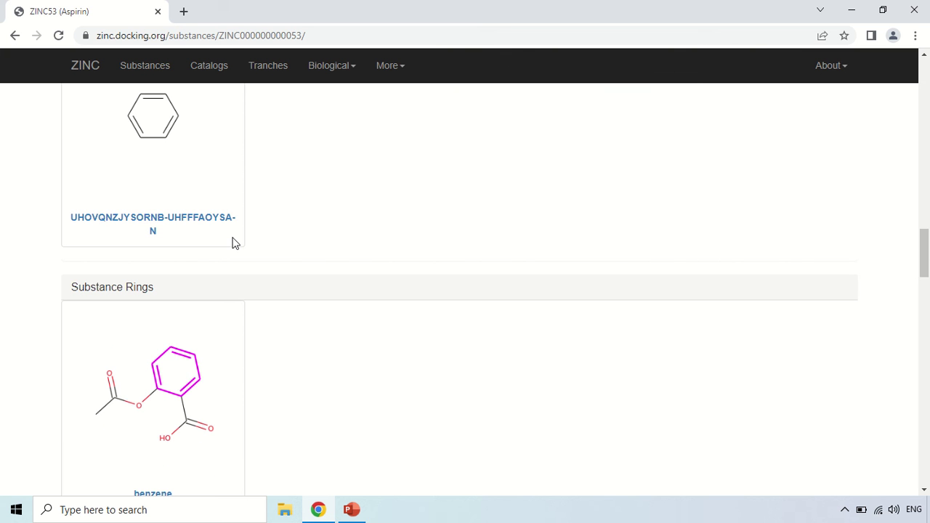
pyautogui.scroll(-2, 232, 244)
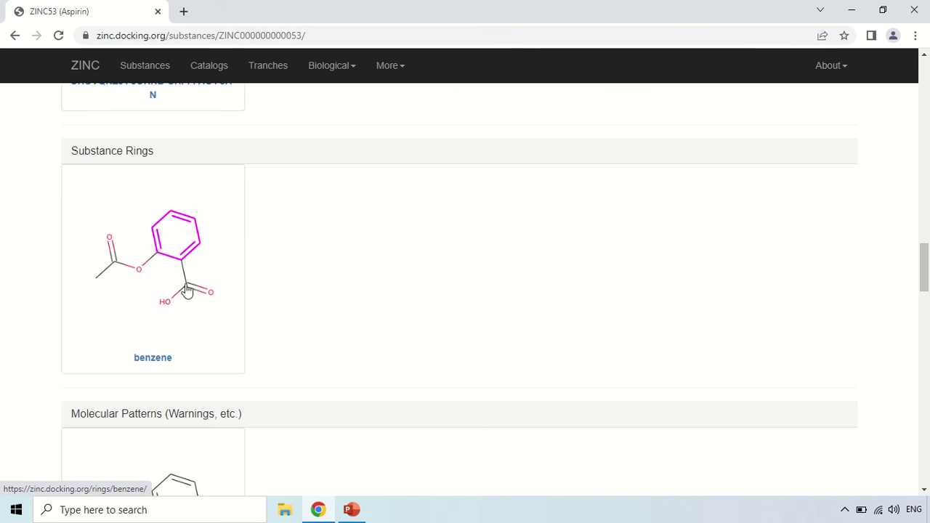
pyautogui.scroll(-2, 182, 265)
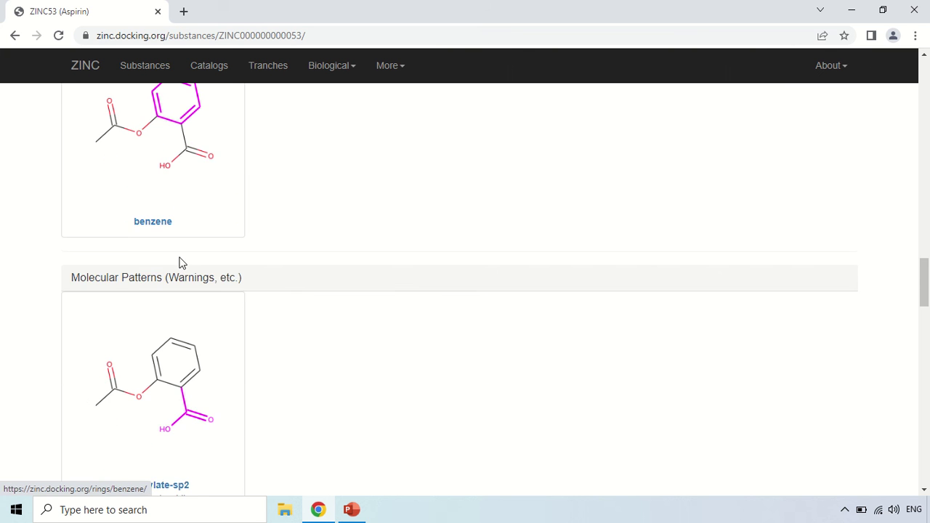
pyautogui.scroll(-4, 341, 251)
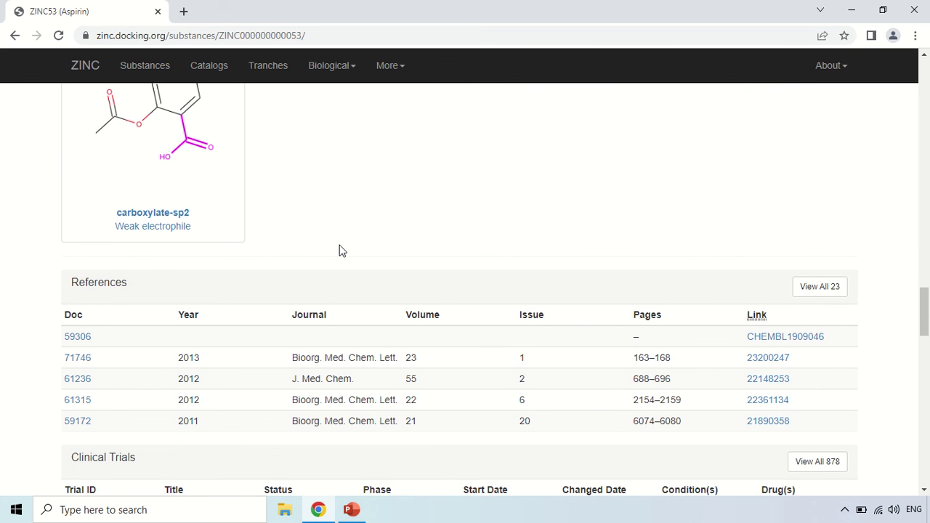
# - Scroll down to the References and the Clinical Trials table with 878 trials
pyautogui.scroll(-1, 334, 256)
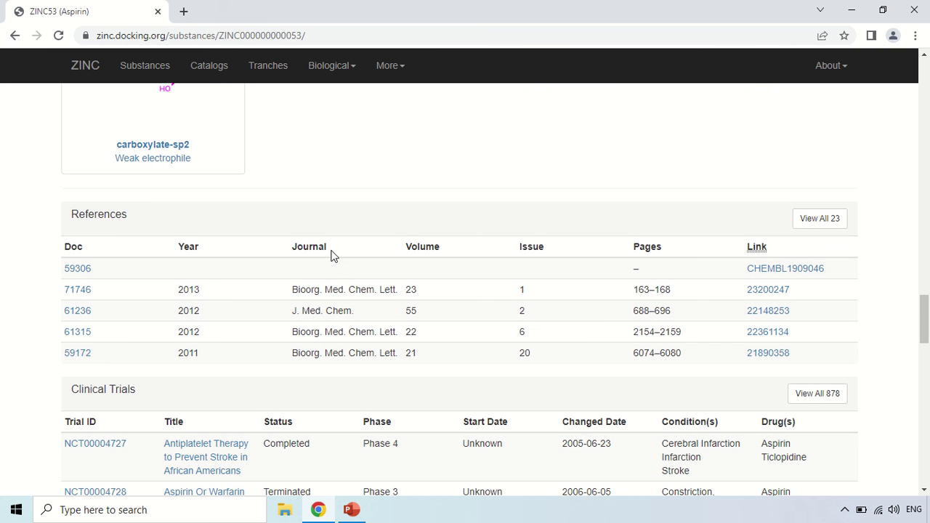
pyautogui.scroll(-1, 425, 242)
pyautogui.scroll(-2, 423, 242)
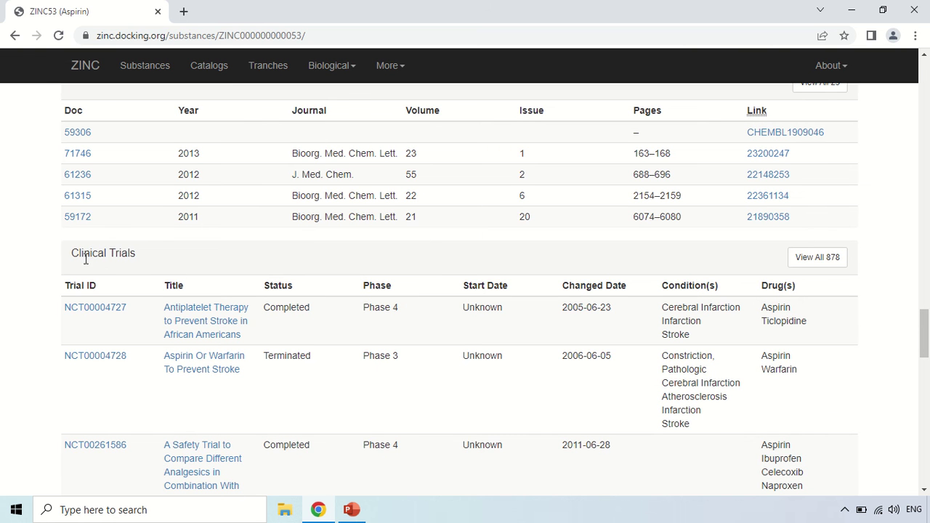
pyautogui.scroll(-1, 399, 274)
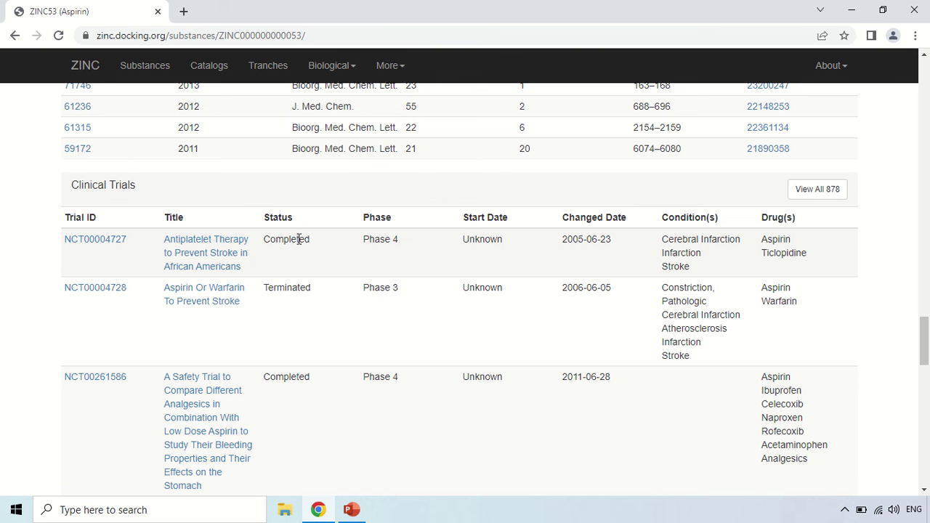
# - Select and then deselect the words 'Phase' and 'Aspirin' in the first trial row
pyautogui.doubleClick(381, 239)
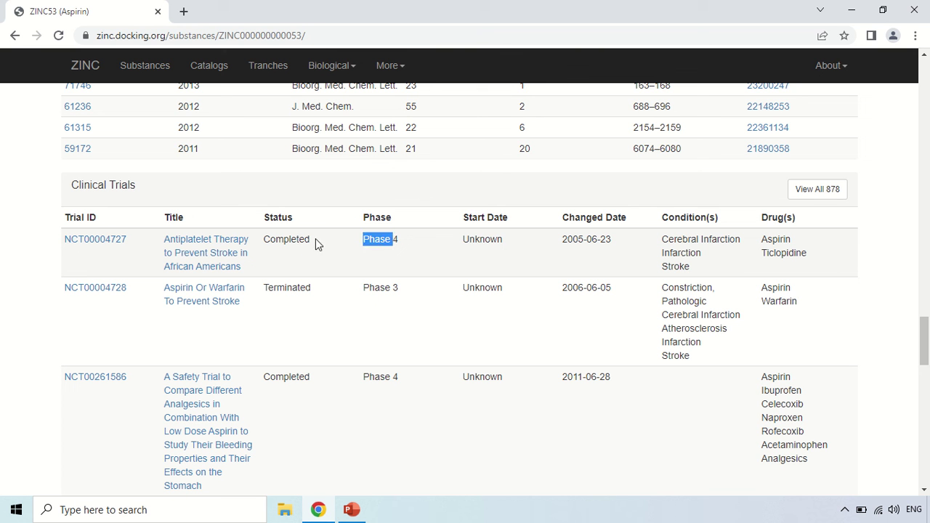
pyautogui.click(405, 266)
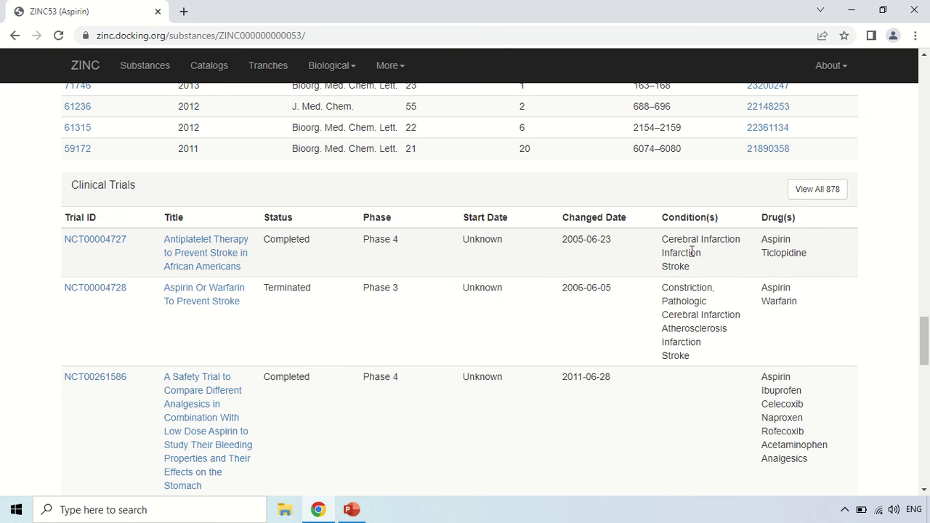
pyautogui.doubleClick(781, 240)
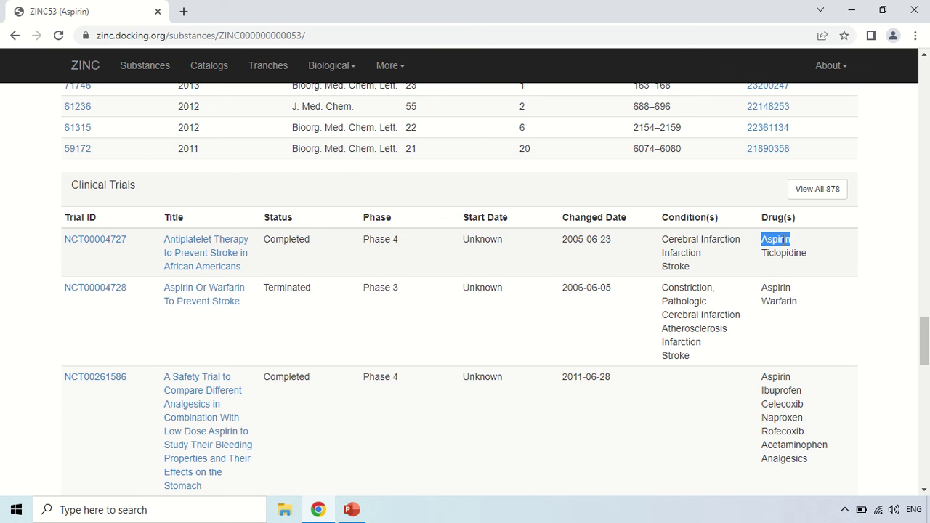
pyautogui.click(785, 242)
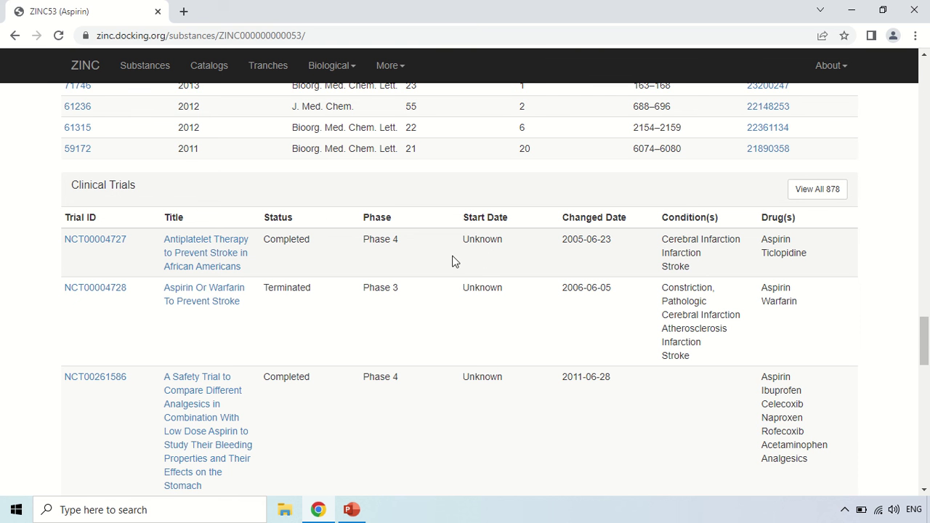
# - Scroll down to Additional Identifiers, then back up to the ZINC53 (Aspirin) header
pyautogui.scroll(-1, 317, 284)
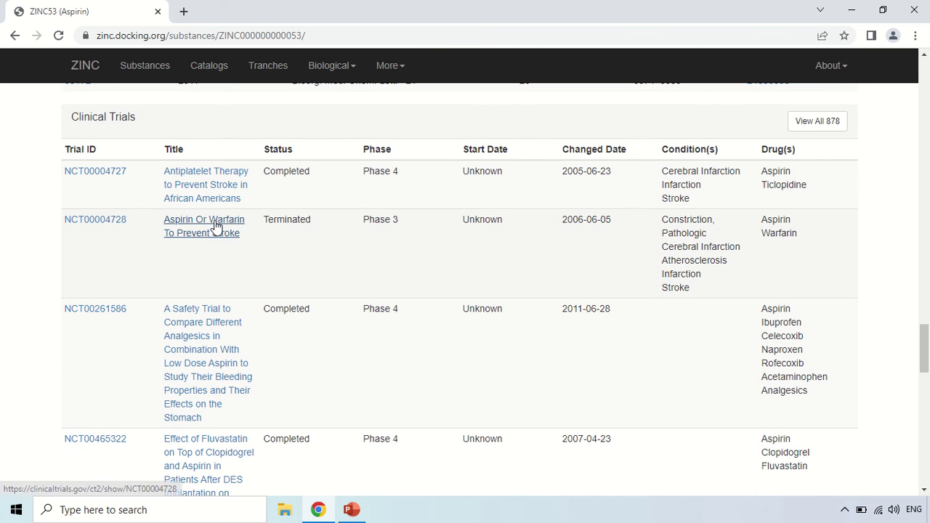
pyautogui.scroll(-6, 331, 225)
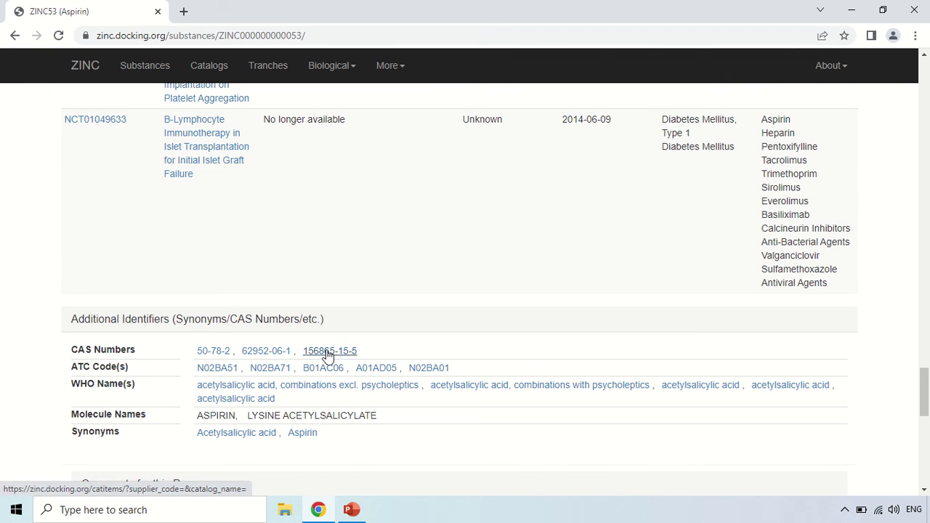
pyautogui.scroll(-1, 328, 355)
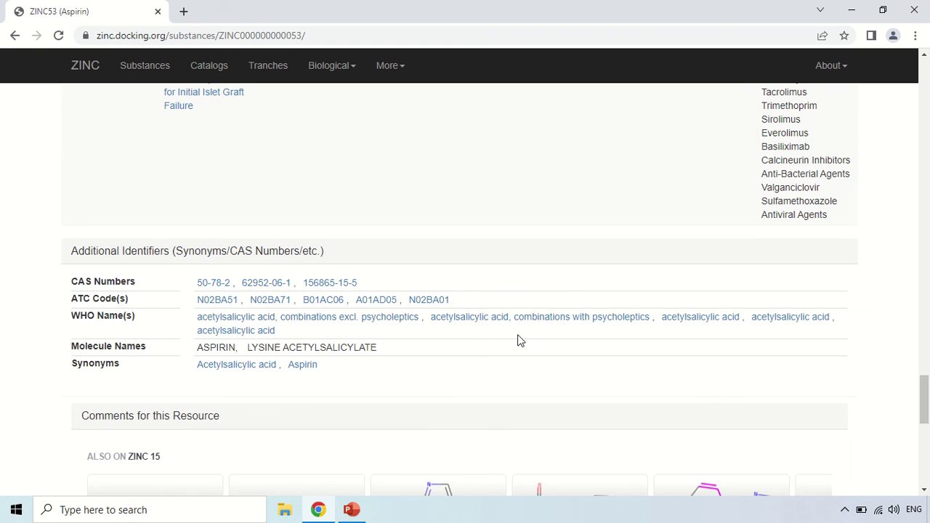
pyautogui.scroll(-2, 520, 340)
pyautogui.scroll(-3, 392, 276)
pyautogui.scroll(5, 389, 308)
pyautogui.scroll(15, 386, 308)
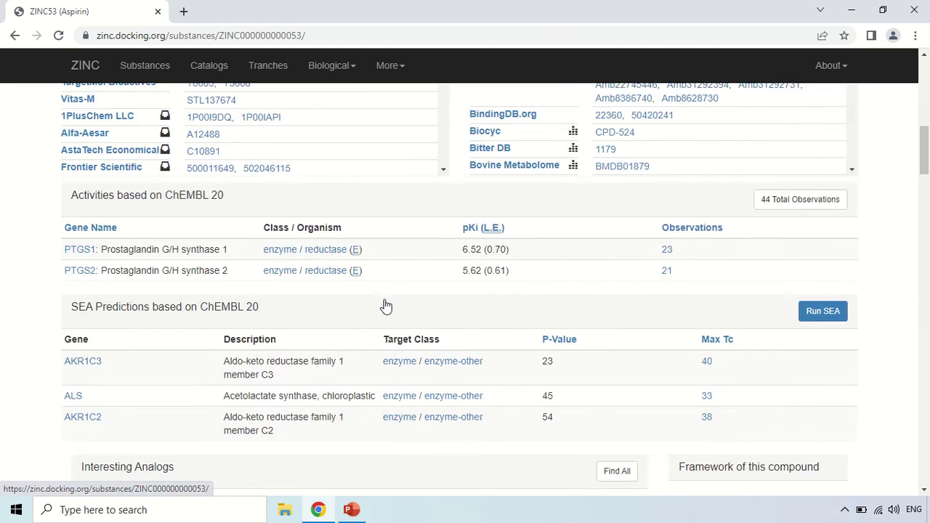
pyautogui.scroll(10, 385, 306)
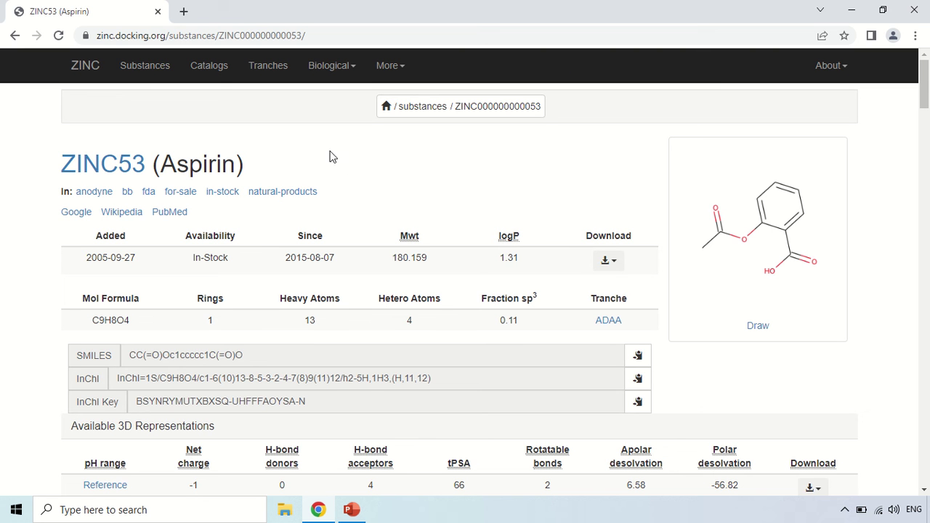
# - Return to the Substances page and scroll to the Search Using Many form with ZINC ID, Structure and Names lookups
pyautogui.click(150, 68)
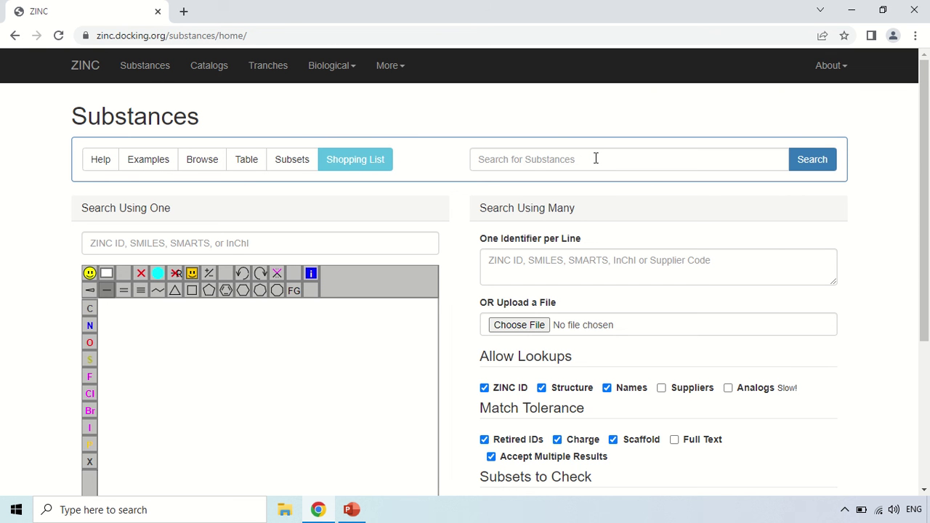
pyautogui.scroll(-2, 596, 158)
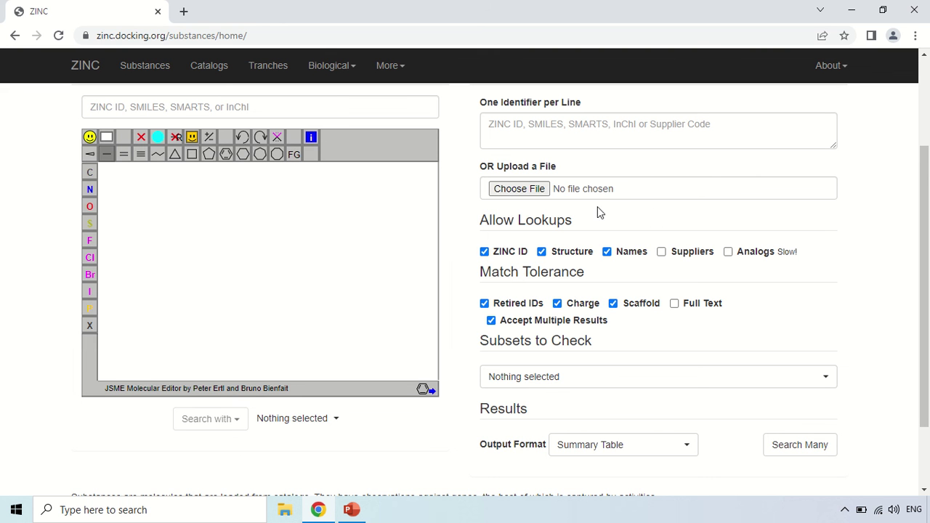
pyautogui.scroll(-2, 585, 242)
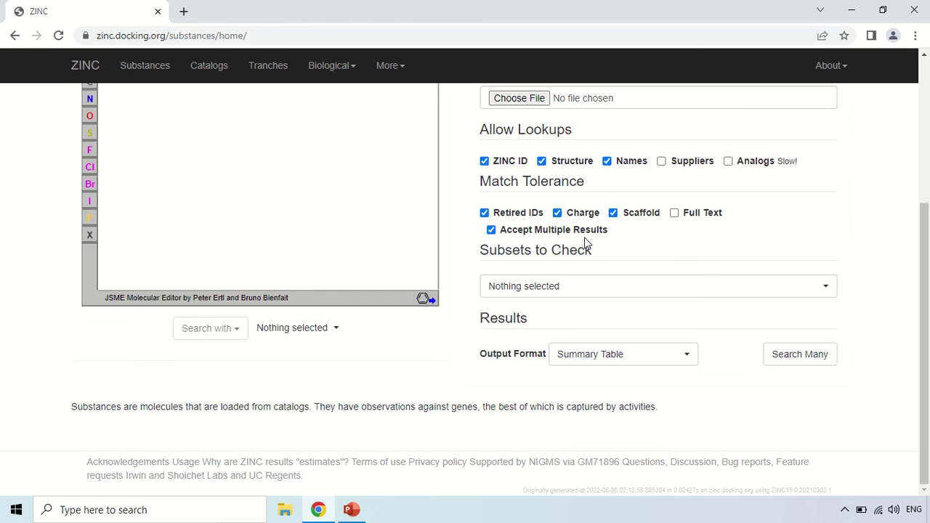
pyautogui.scroll(3, 469, 324)
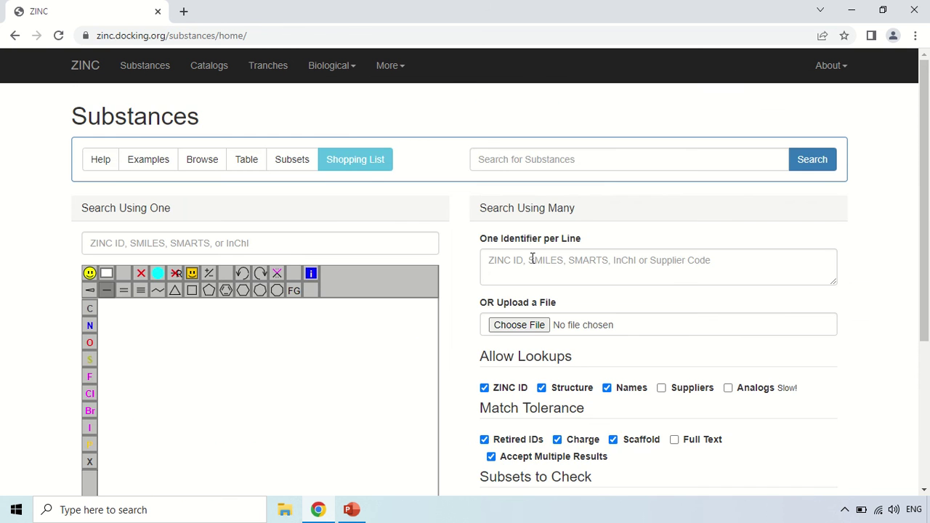
pyautogui.scroll(-1, 476, 318)
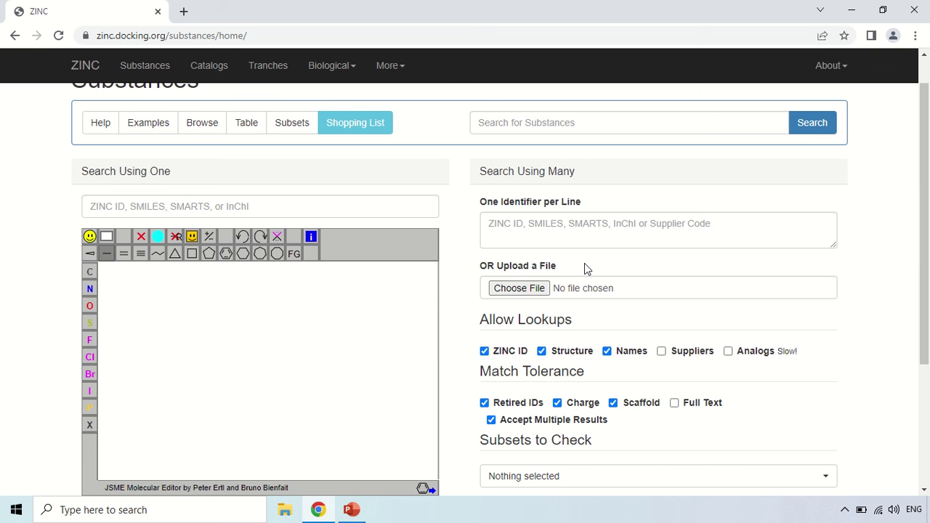